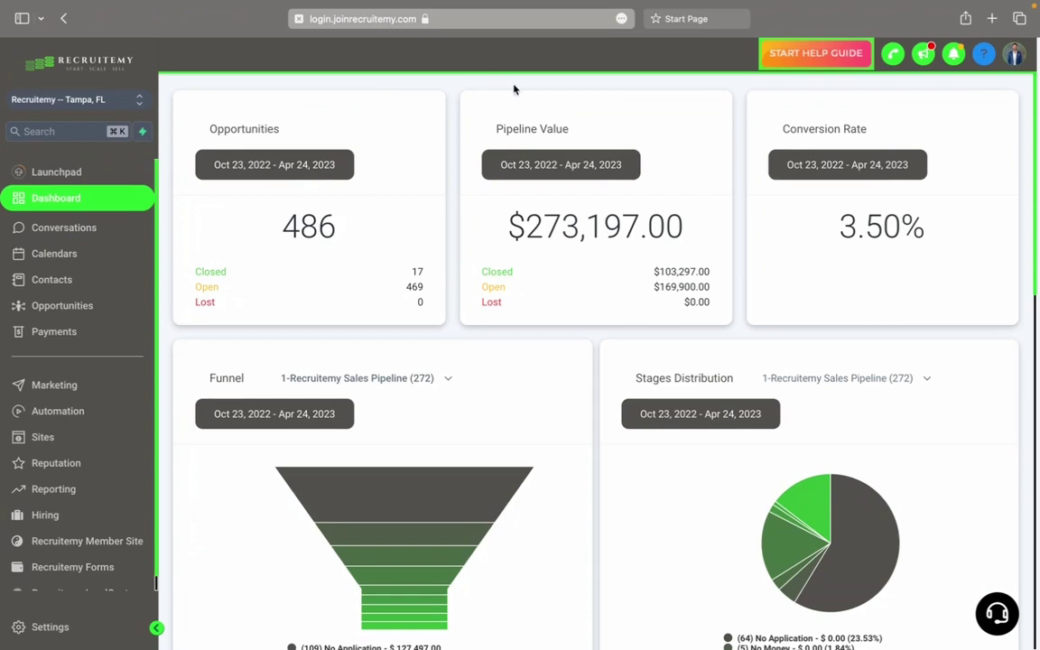
Step: Open the marketing Social Planner and view which social networks can be added as accounts, without adding one
scroll(100, 361, down, 1)
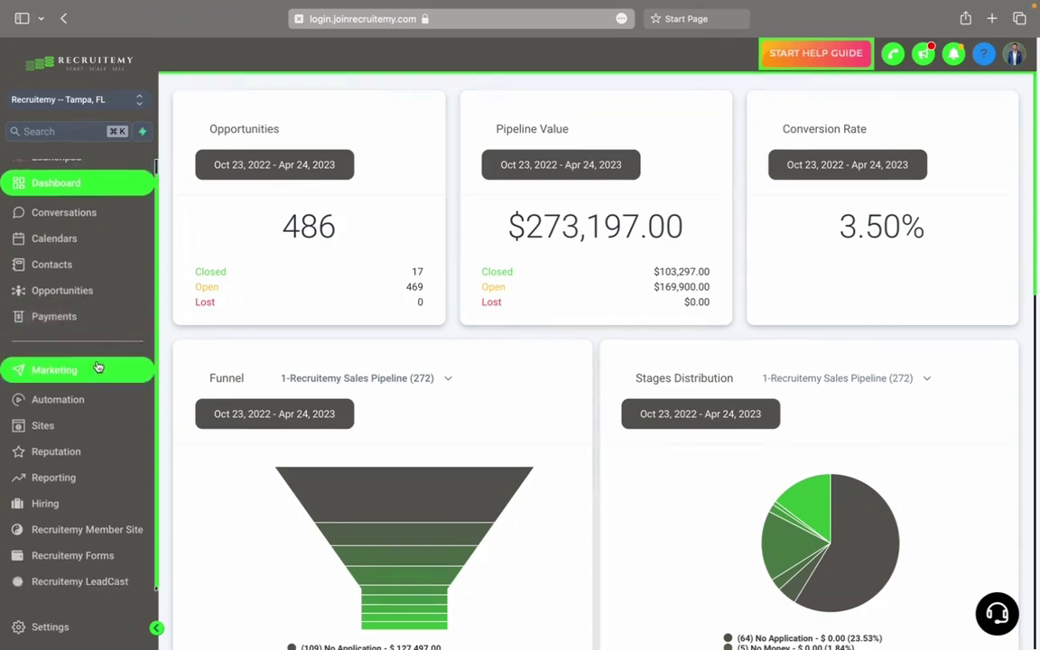
click(98, 368)
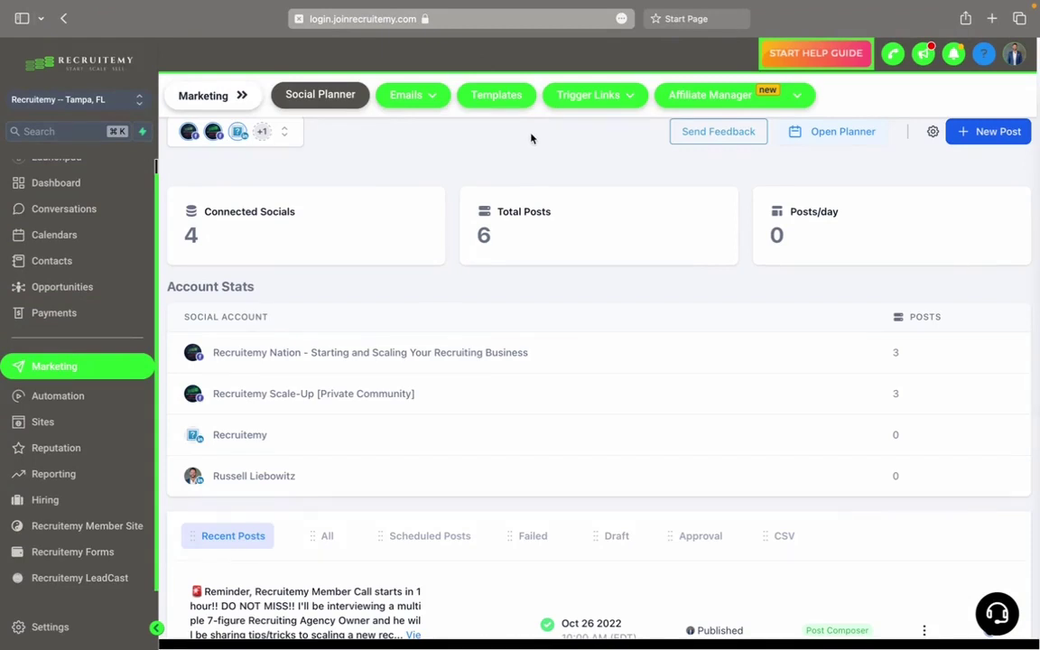
click(273, 133)
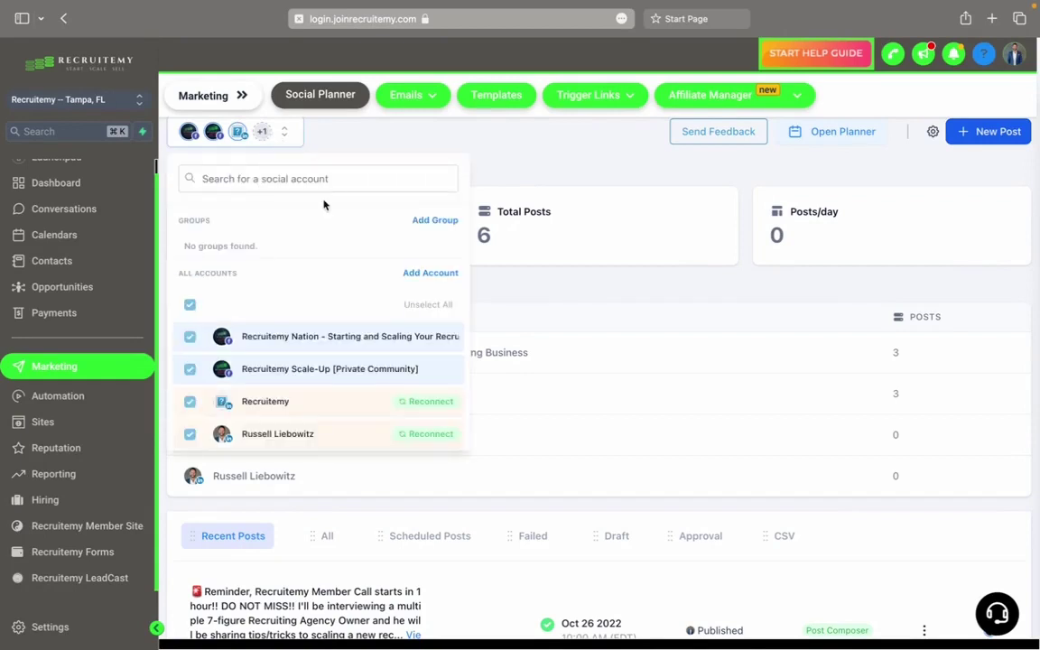
click(416, 273)
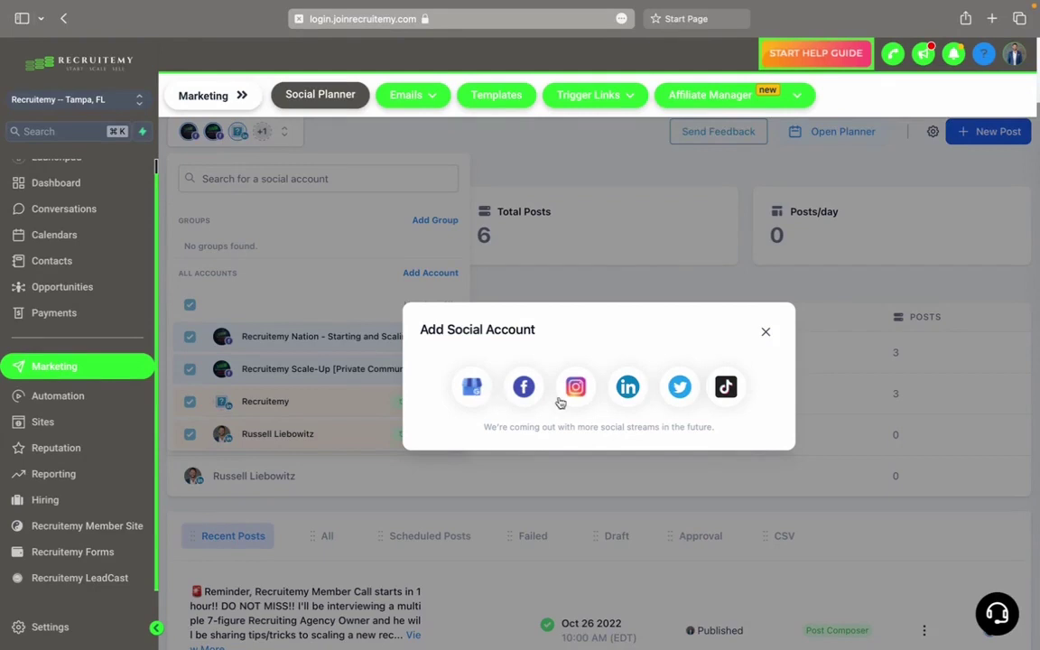
click(765, 332)
Step: Review the list of recent posts in the Social Planner
scroll(651, 317, down, 1)
scroll(651, 318, down, 4)
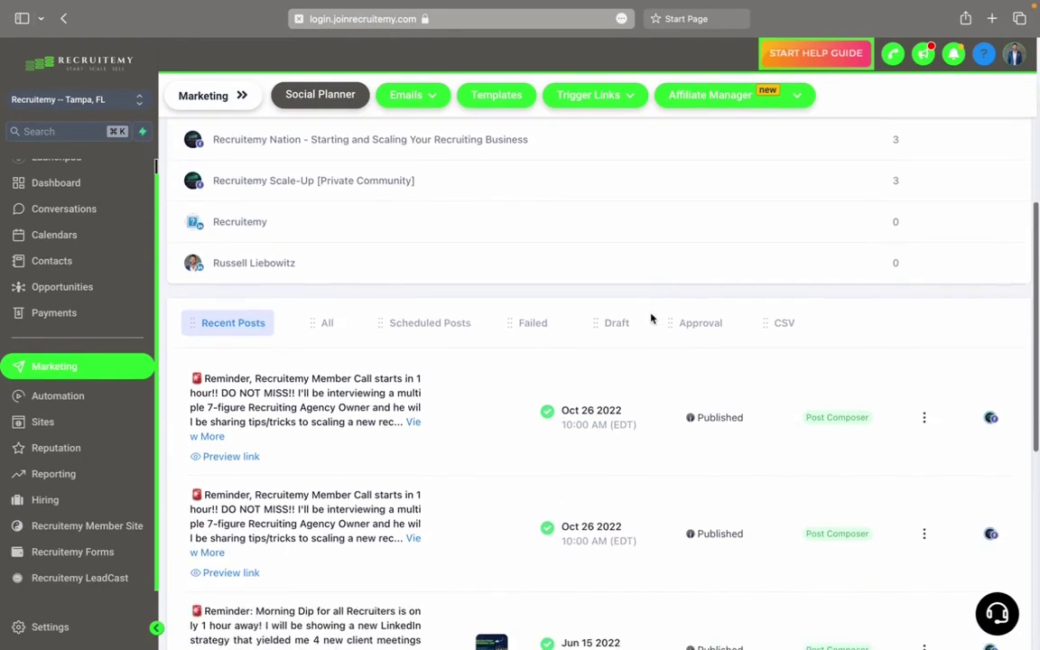
scroll(651, 318, down, 2)
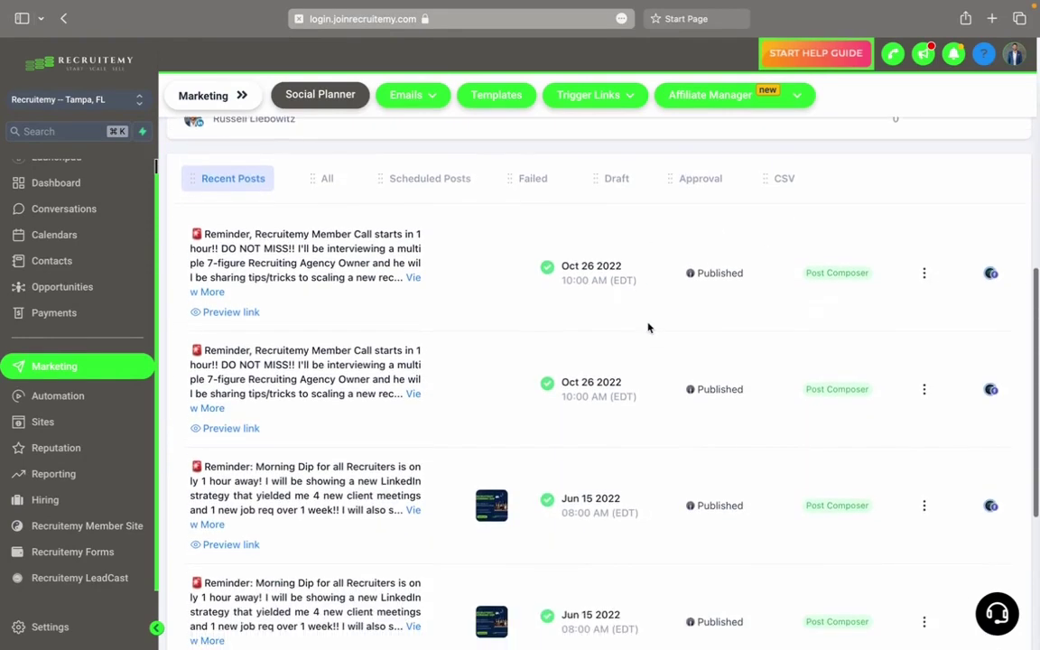
scroll(647, 327, down, 4)
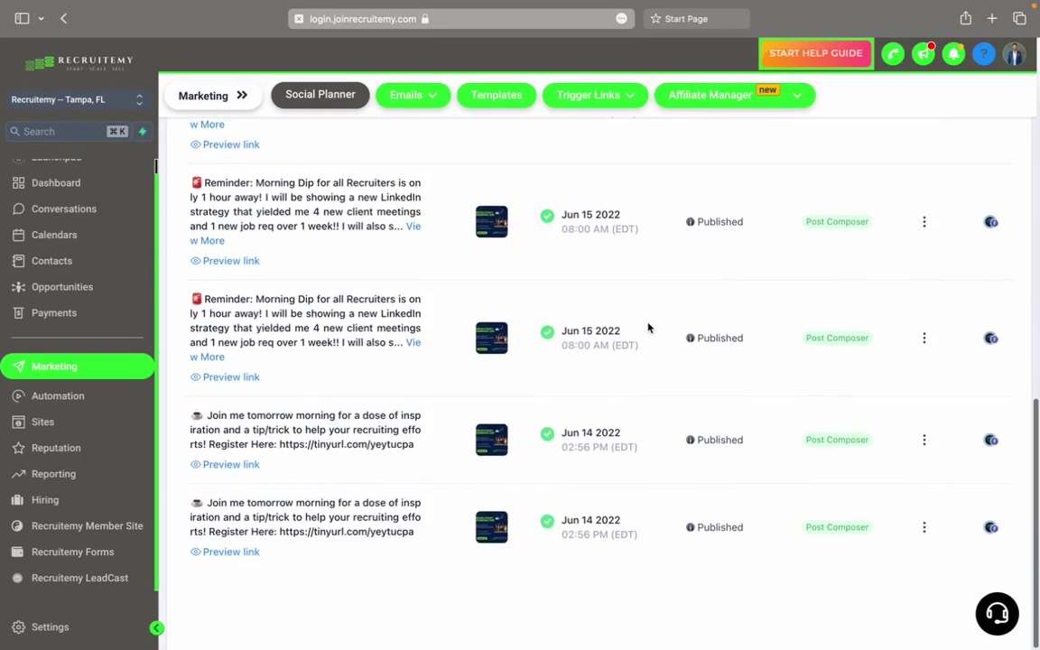
scroll(647, 327, up, 2)
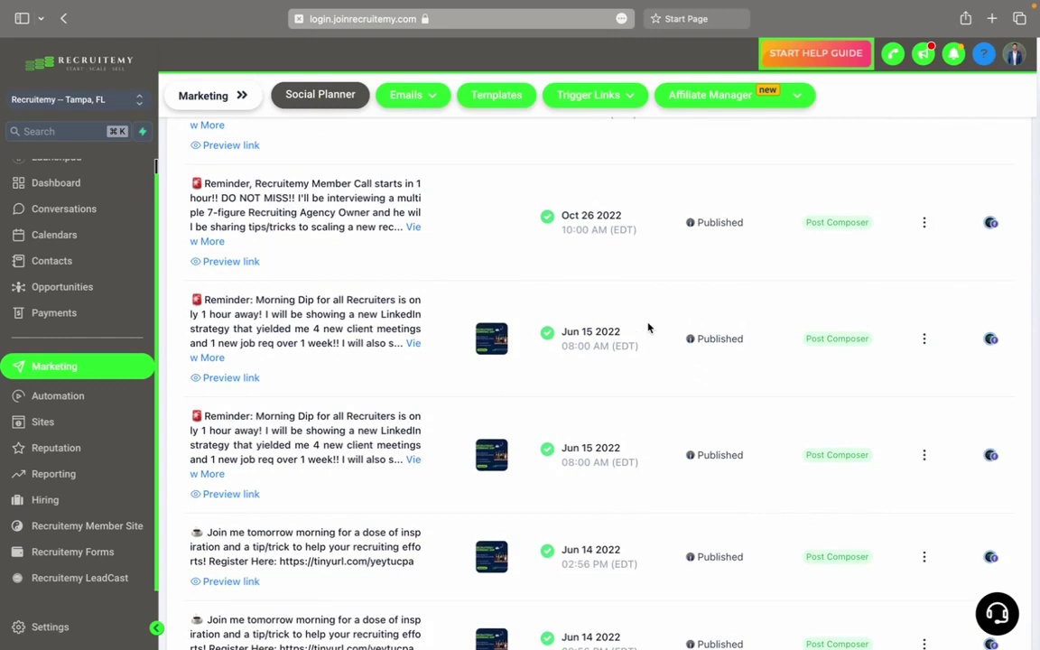
scroll(647, 326, up, 5)
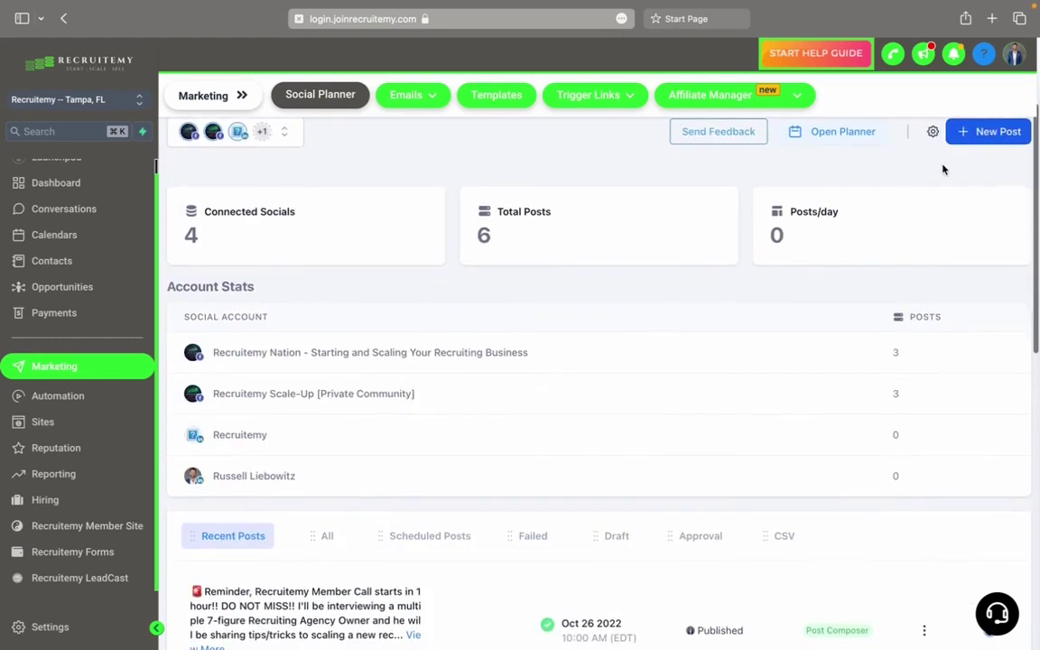
Step: Start a new Content AI post with the content title "Job growth in 2023"
click(968, 137)
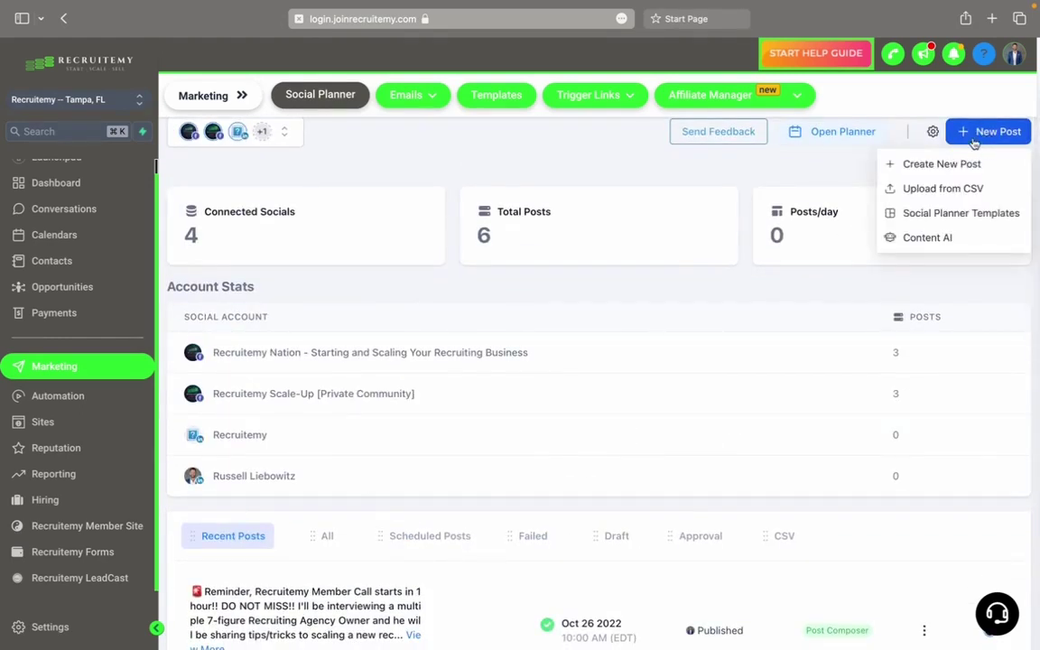
click(935, 240)
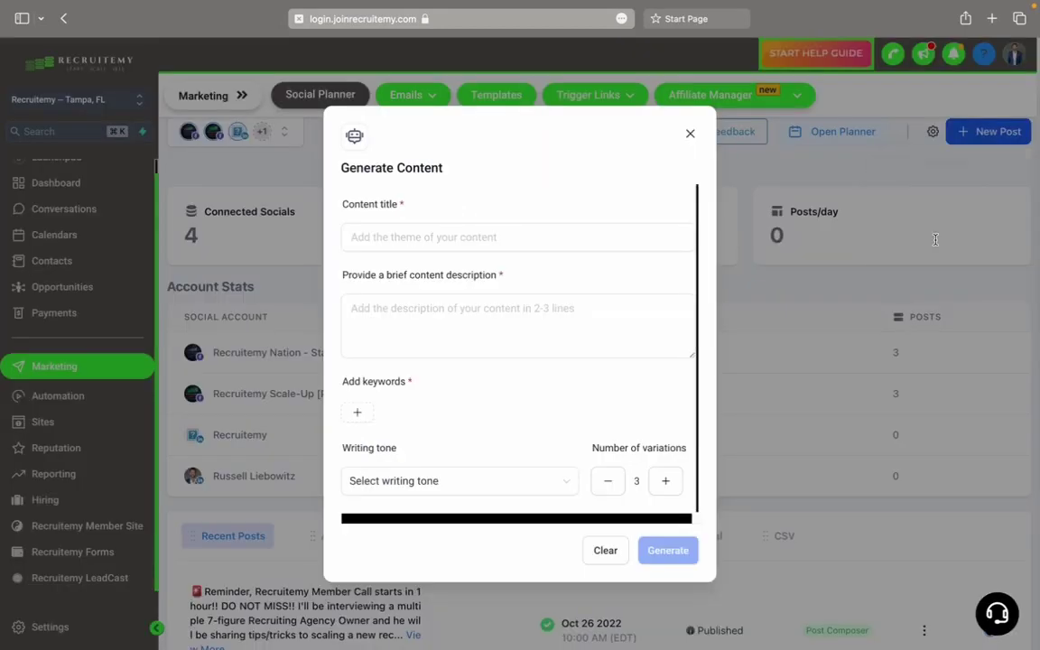
click(525, 241)
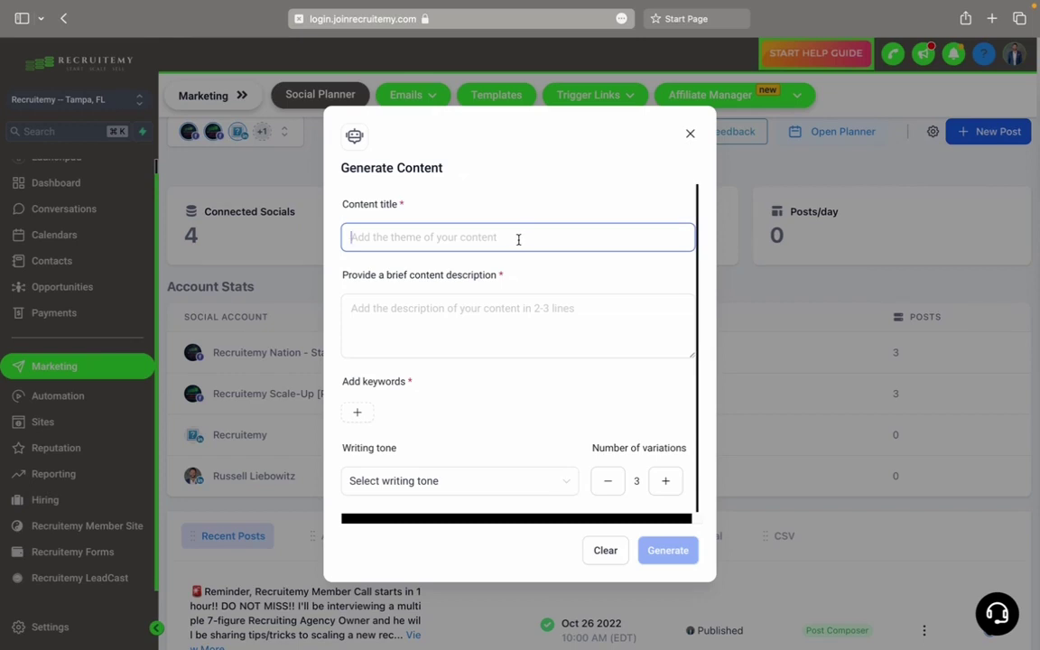
text(Job growth in 2023)
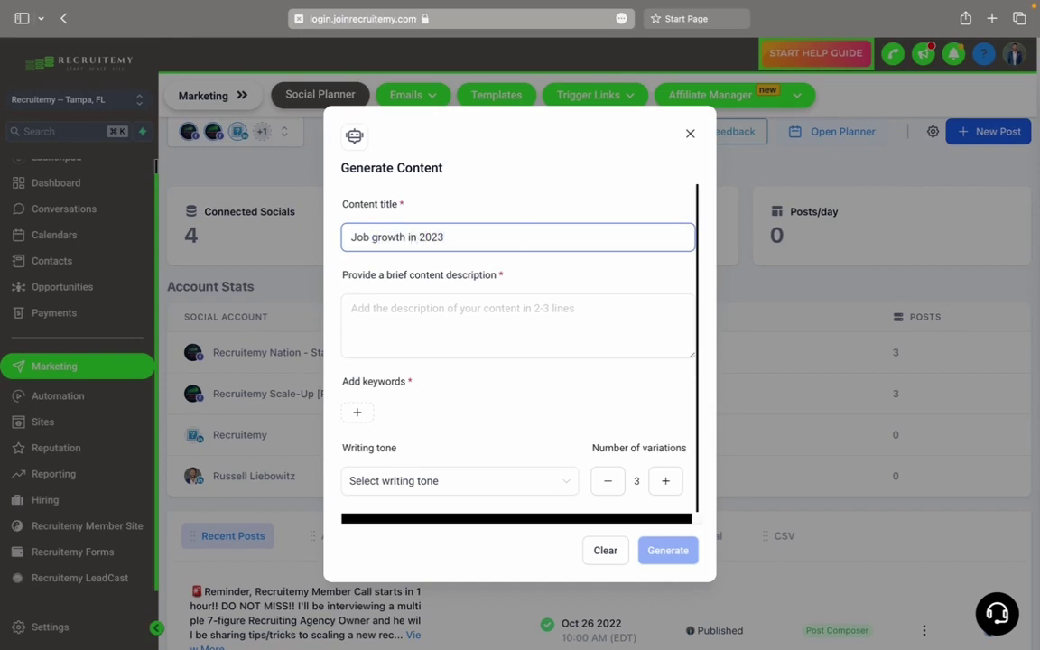
Step: Enter the content description "what does job growth look like In 2023"
click(497, 311)
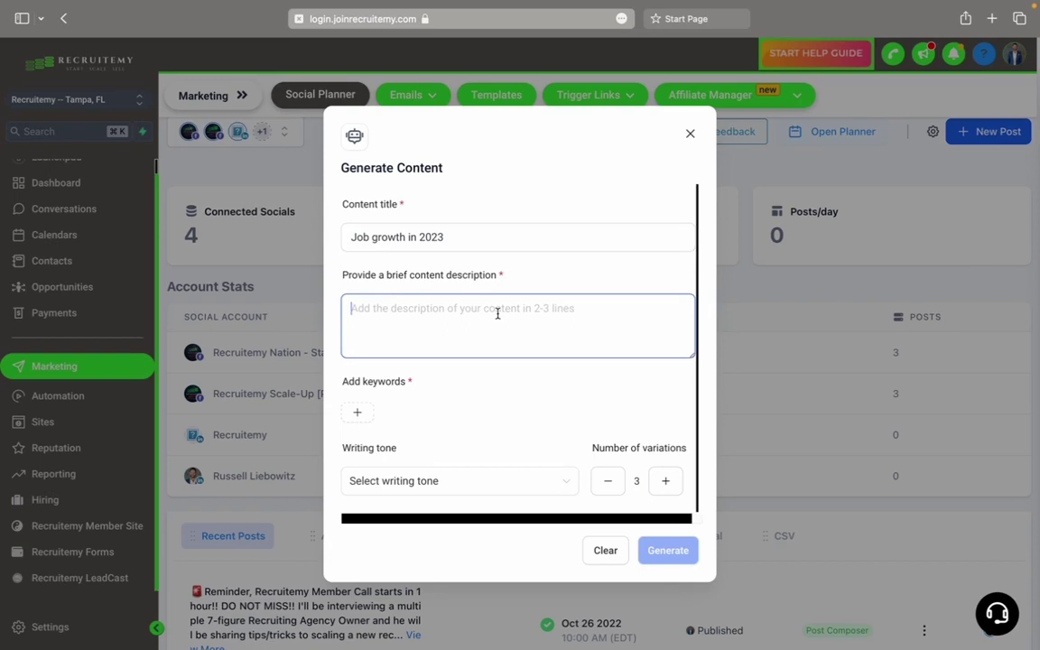
text(what does job growth look)
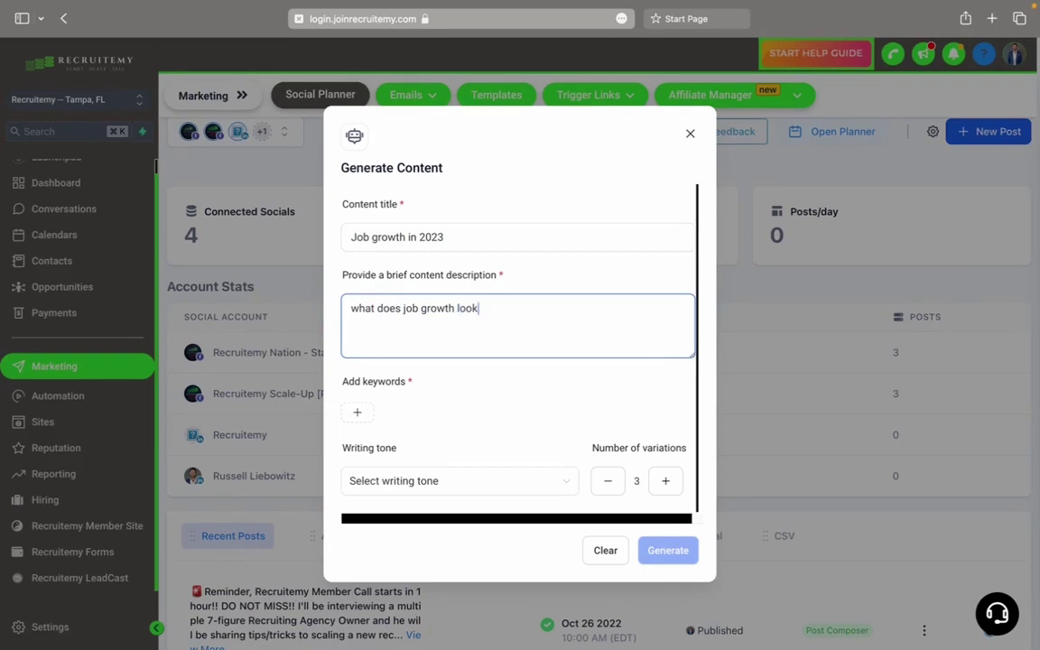
text( like I 2023)
click(501, 310)
text(In)
Step: Add the keywords "jobs", "hiring" and "hiring outlook" to the content request
click(357, 411)
text(jobs)
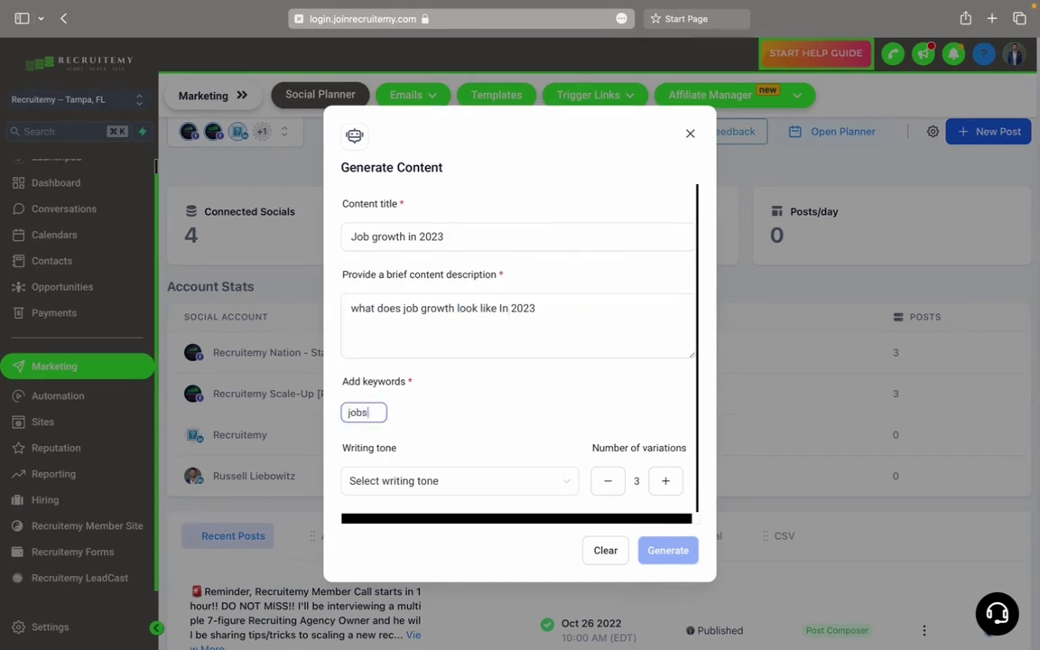
key(Return)
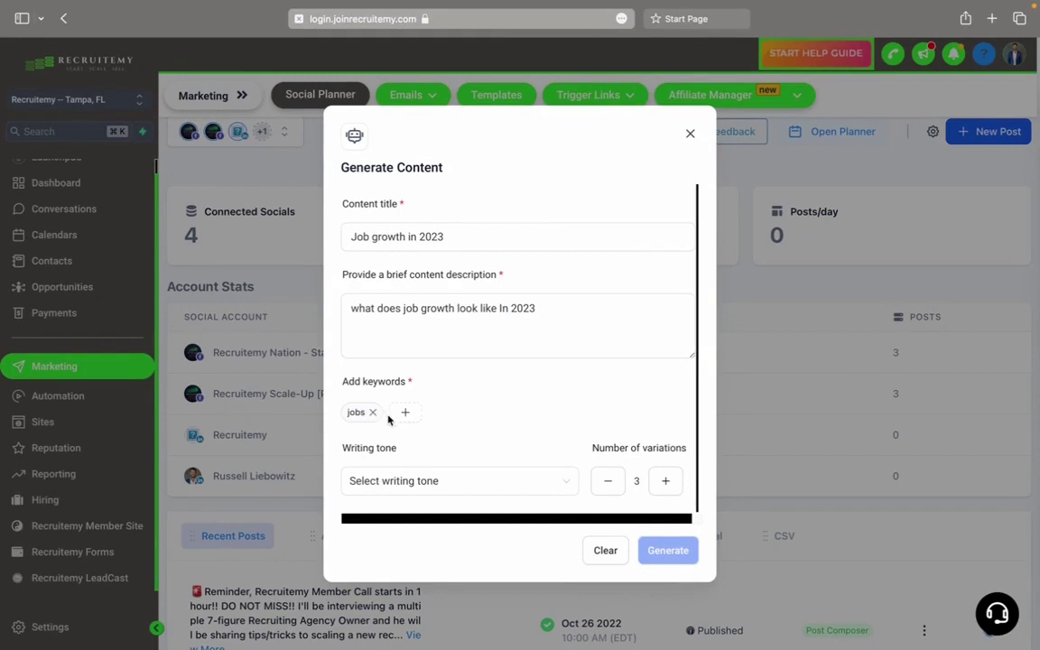
click(405, 413)
text(hiring)
key(Return)
click(458, 412)
text(h)
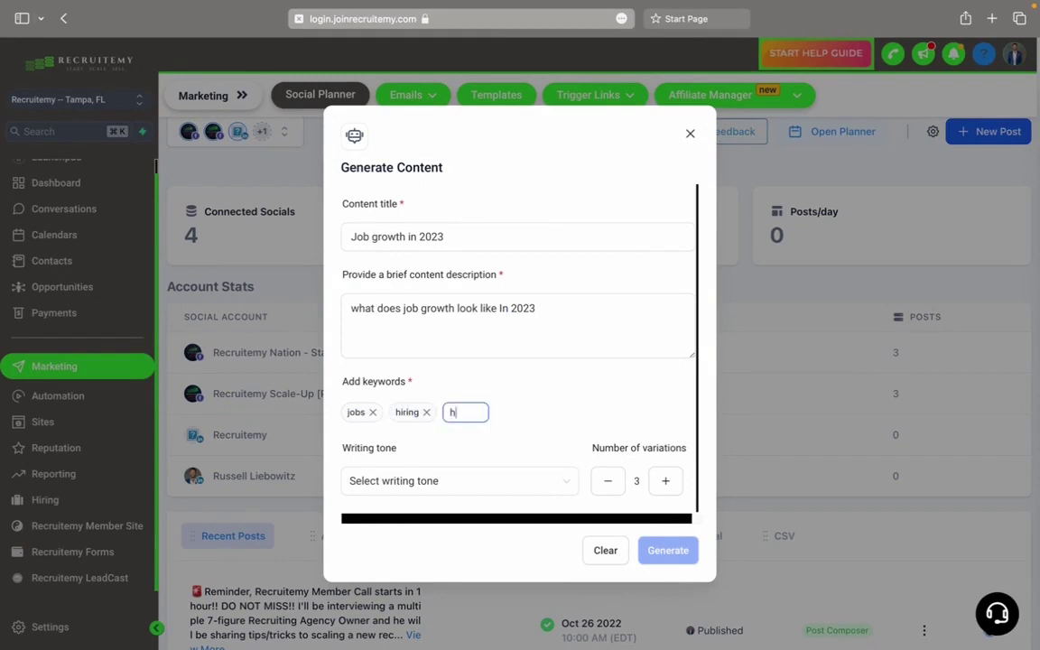
text(iring out.look)
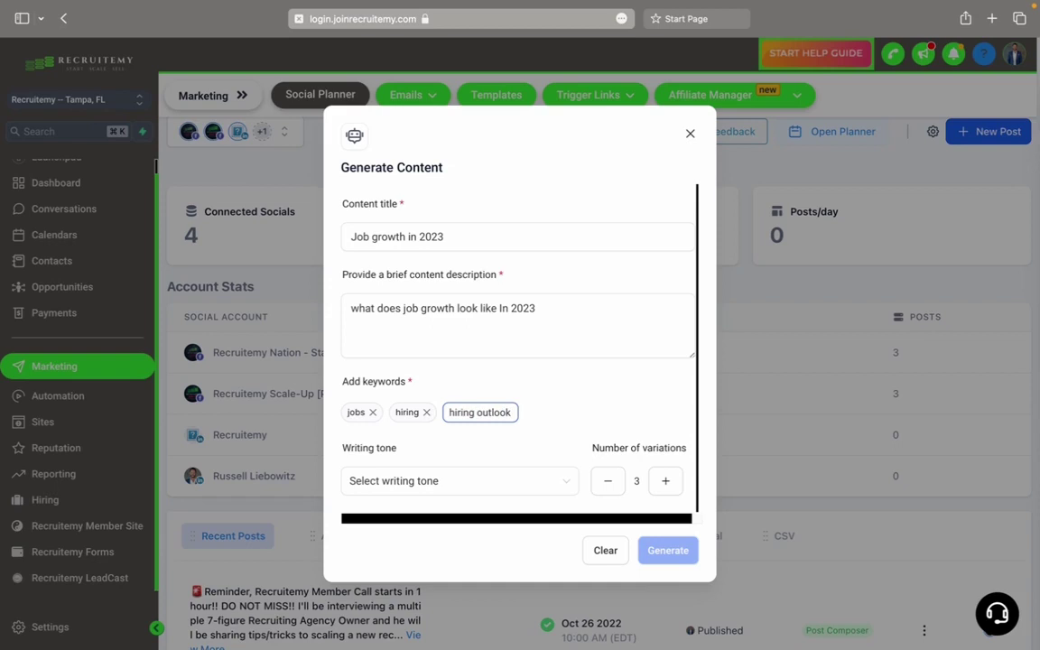
key(Return)
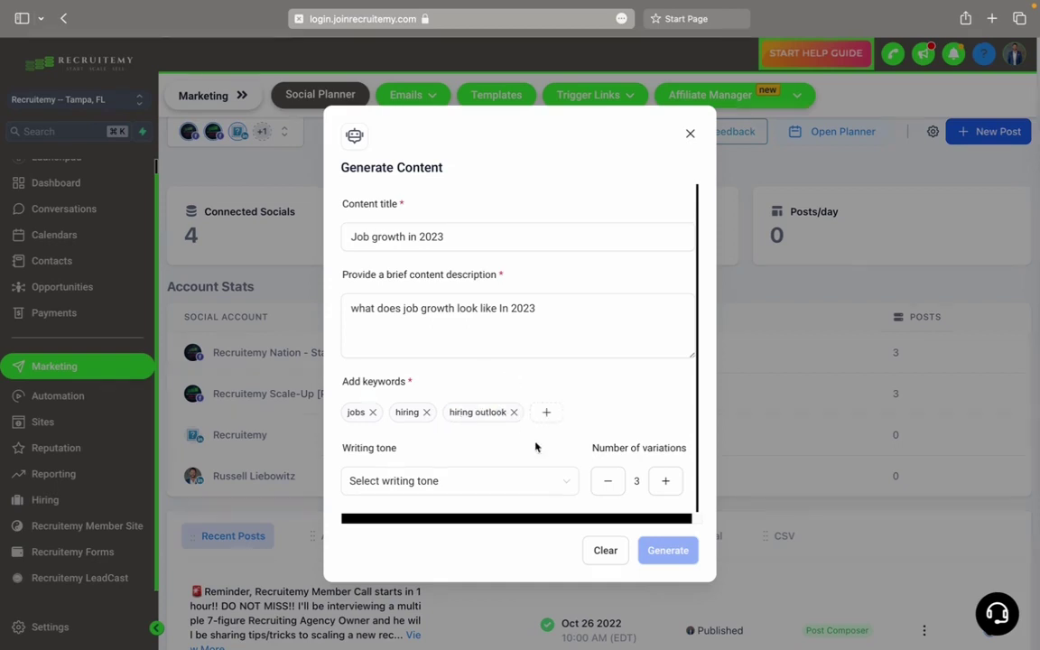
Step: Generate 2 content variations in the Professional writing tone
click(558, 483)
scroll(527, 389, down, 1)
scroll(527, 390, up, 2)
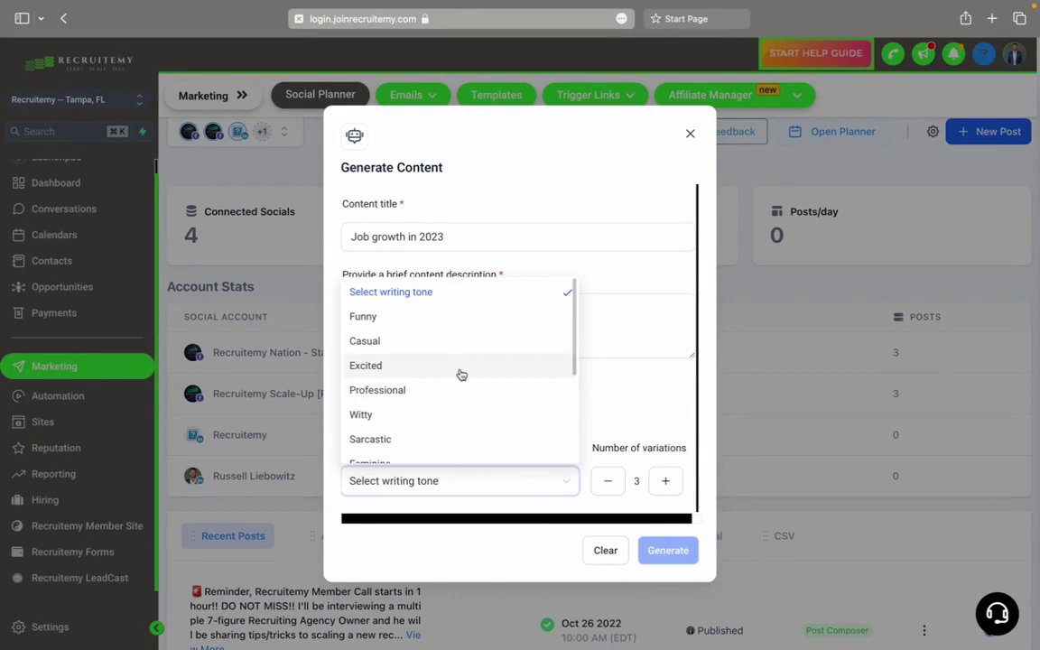
scroll(459, 370, down, 1)
scroll(460, 374, down, 5)
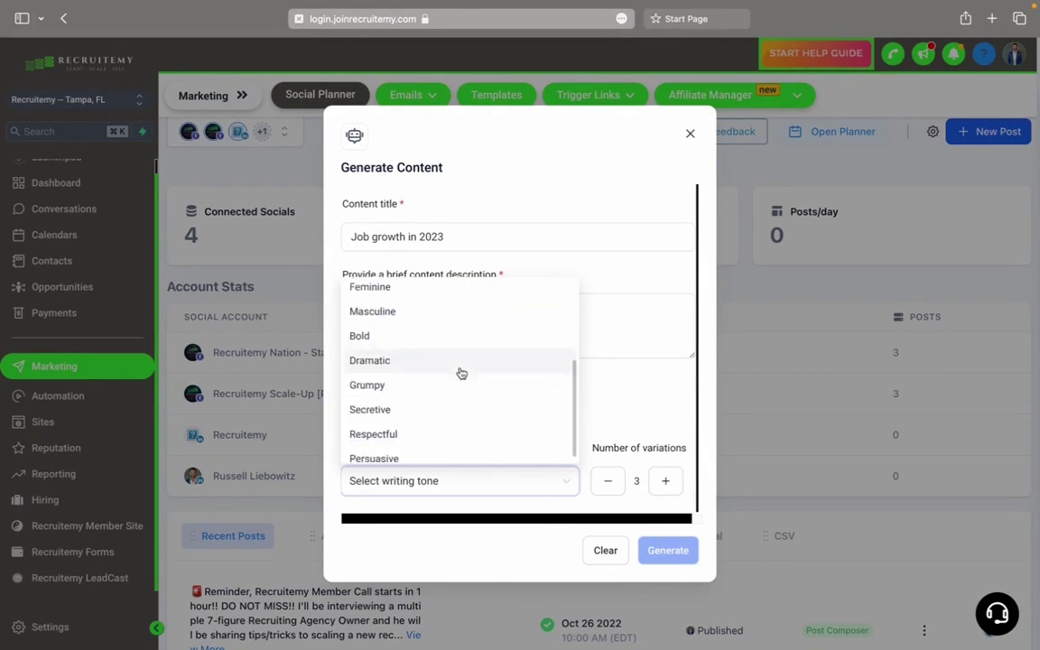
scroll(460, 373, up, 3)
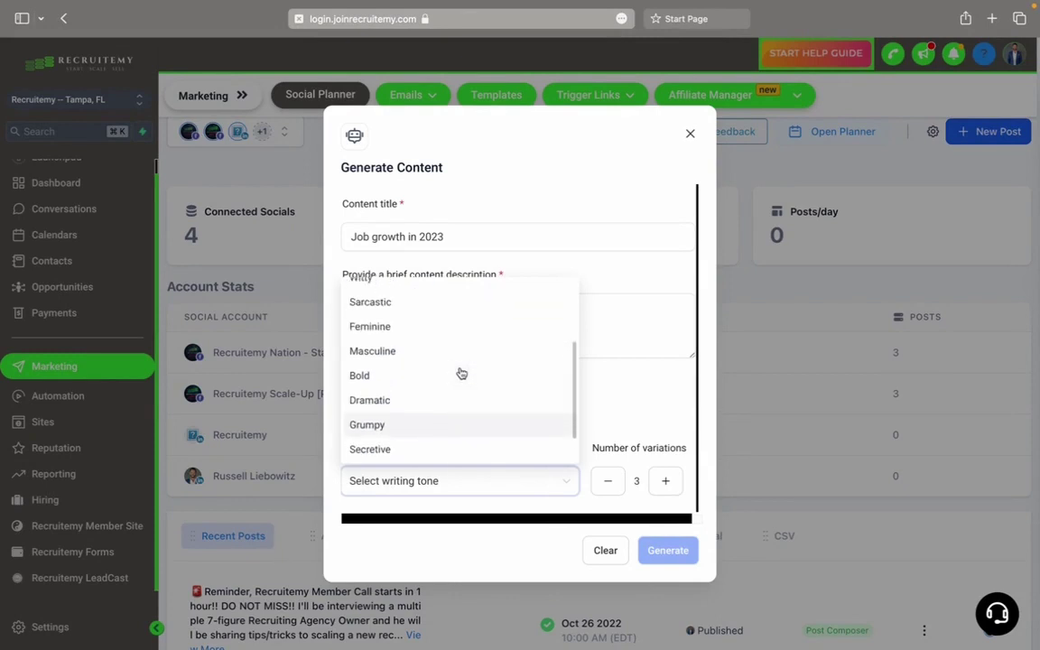
scroll(461, 374, up, 3)
click(401, 337)
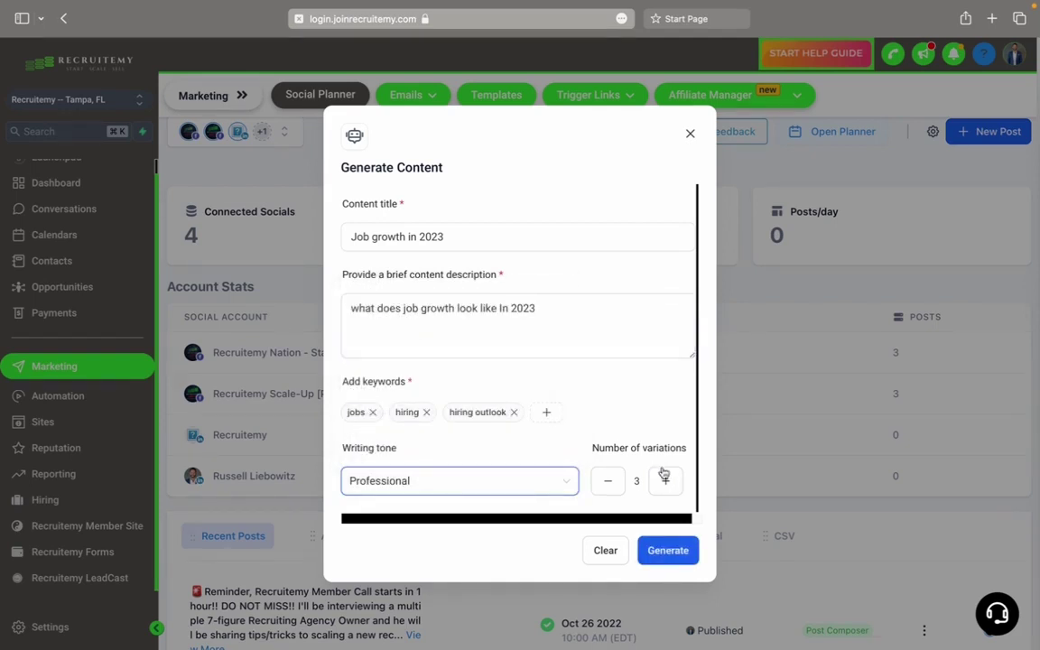
click(608, 482)
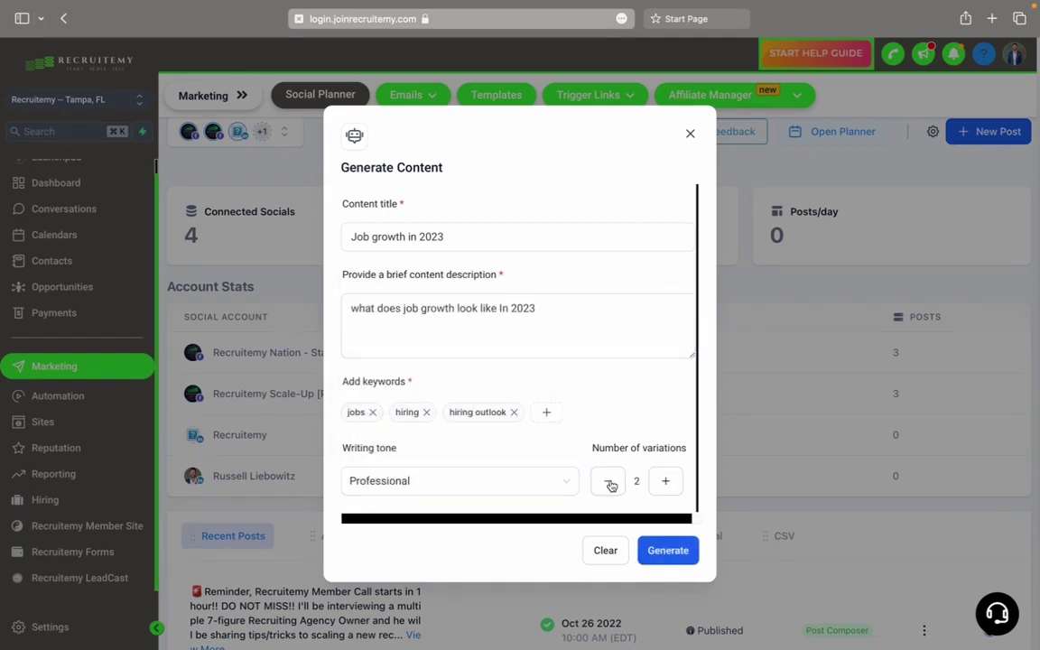
click(673, 552)
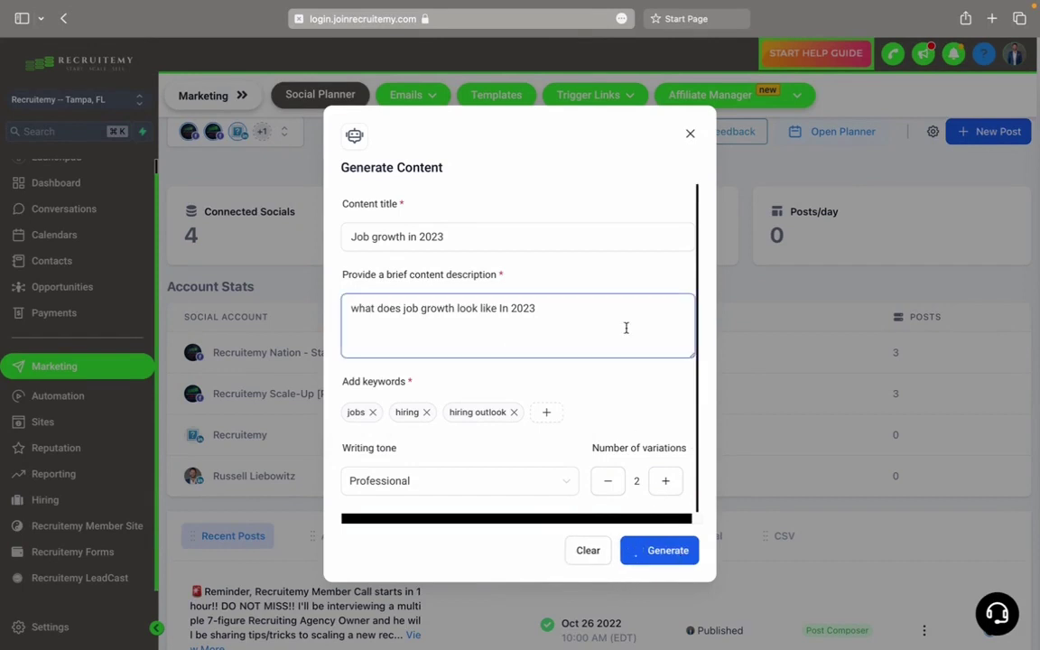
Step: Read both generated variations and use content variation 1 as the text of the new social post
scroll(334, 357, down, 3)
scroll(334, 355, up, 2)
scroll(335, 357, down, 3)
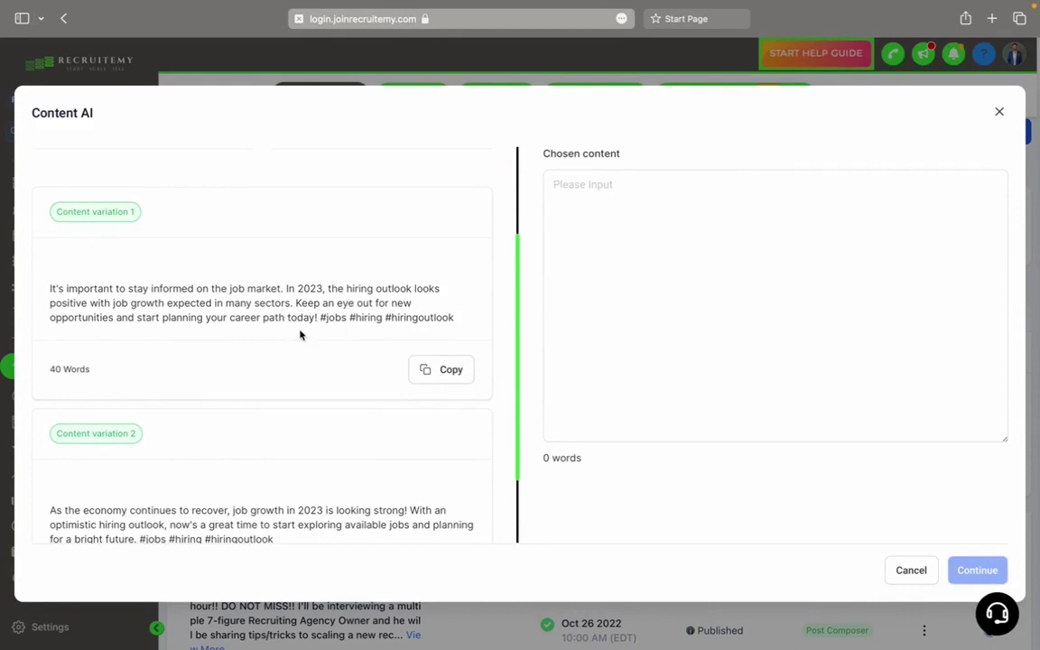
scroll(301, 334, down, 1)
scroll(301, 334, down, 5)
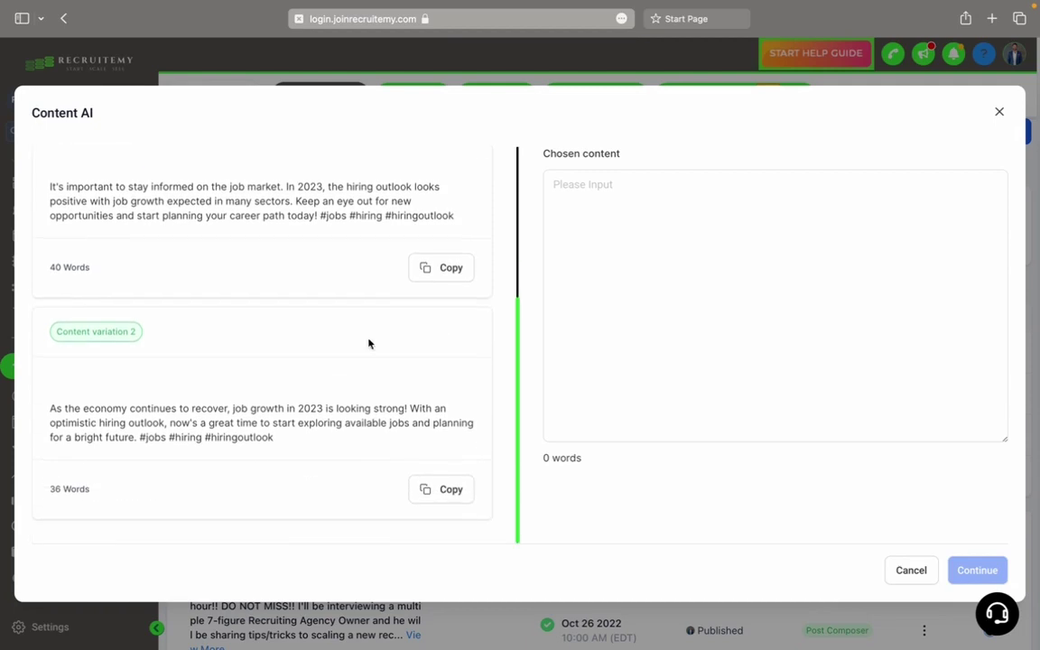
click(451, 268)
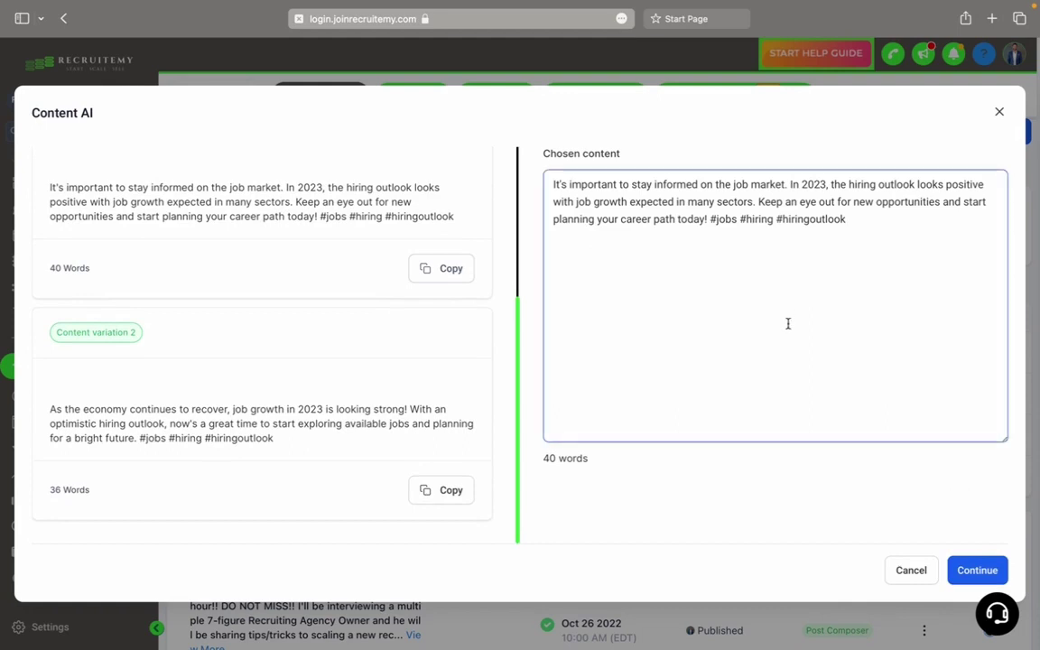
click(981, 575)
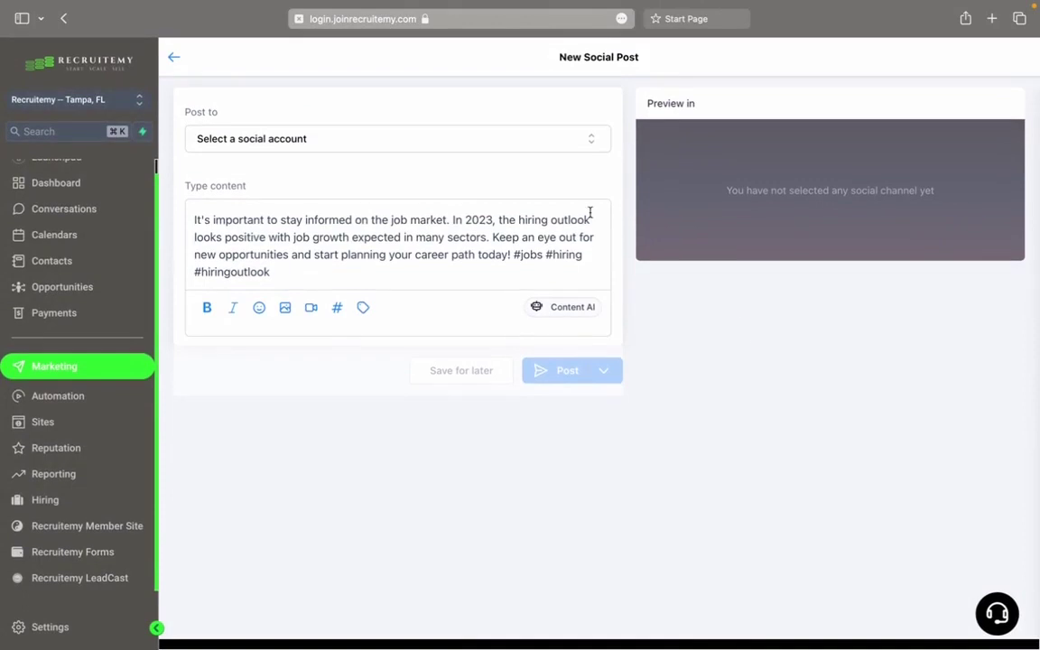
Step: Check the social accounts available for the post, and return to the Social Planner without posting
click(585, 142)
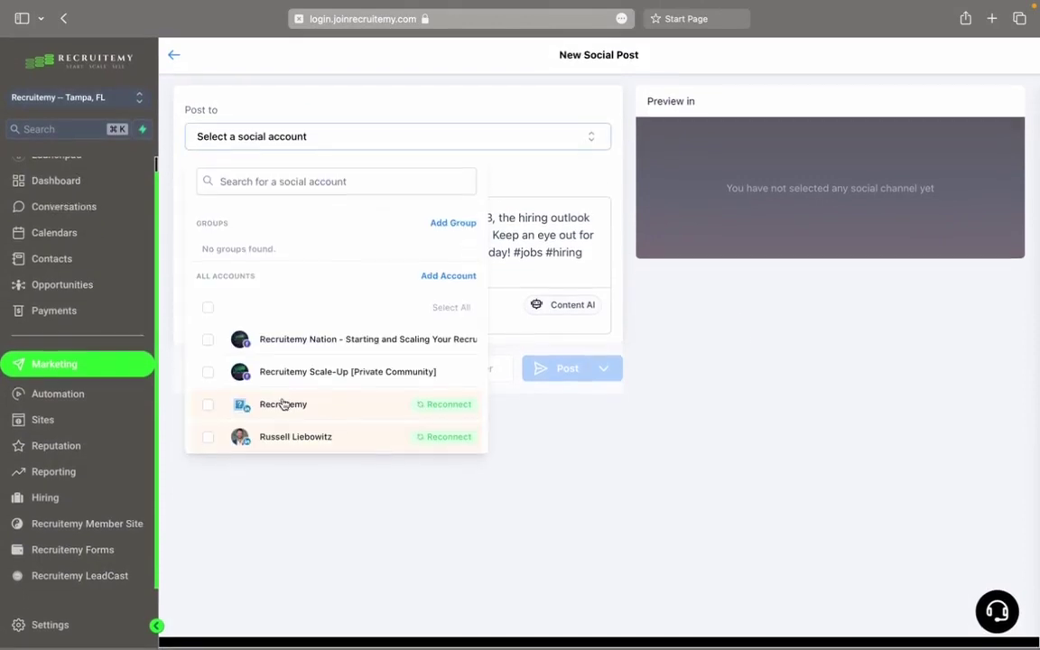
click(701, 403)
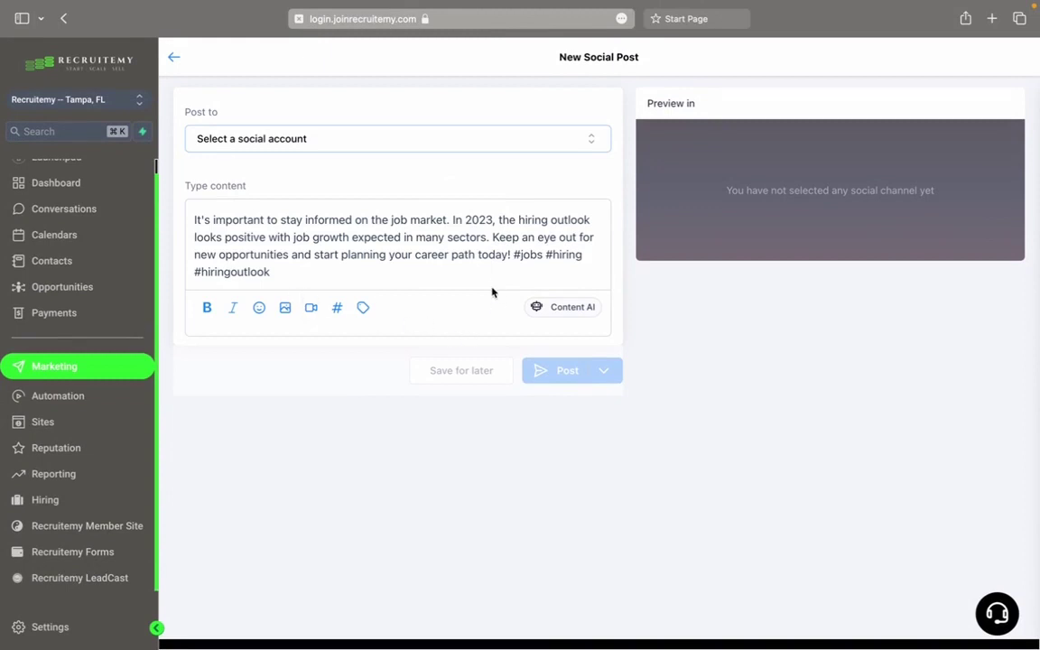
click(174, 59)
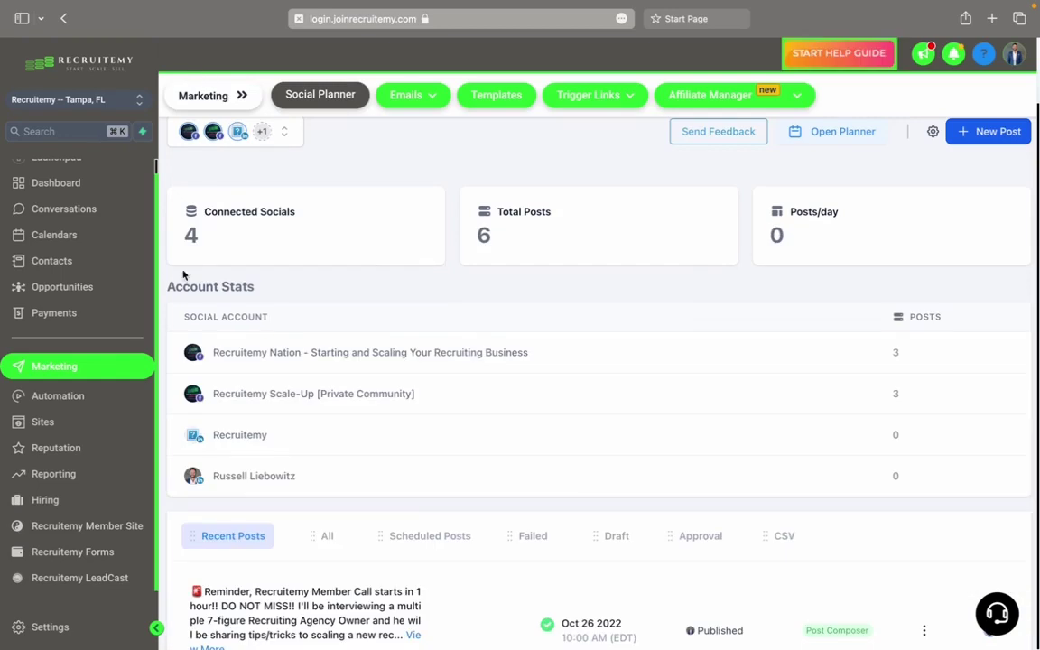
Step: Open the email template "AI Test Template" and add a text element between the logo and the schedule-call button
click(74, 397)
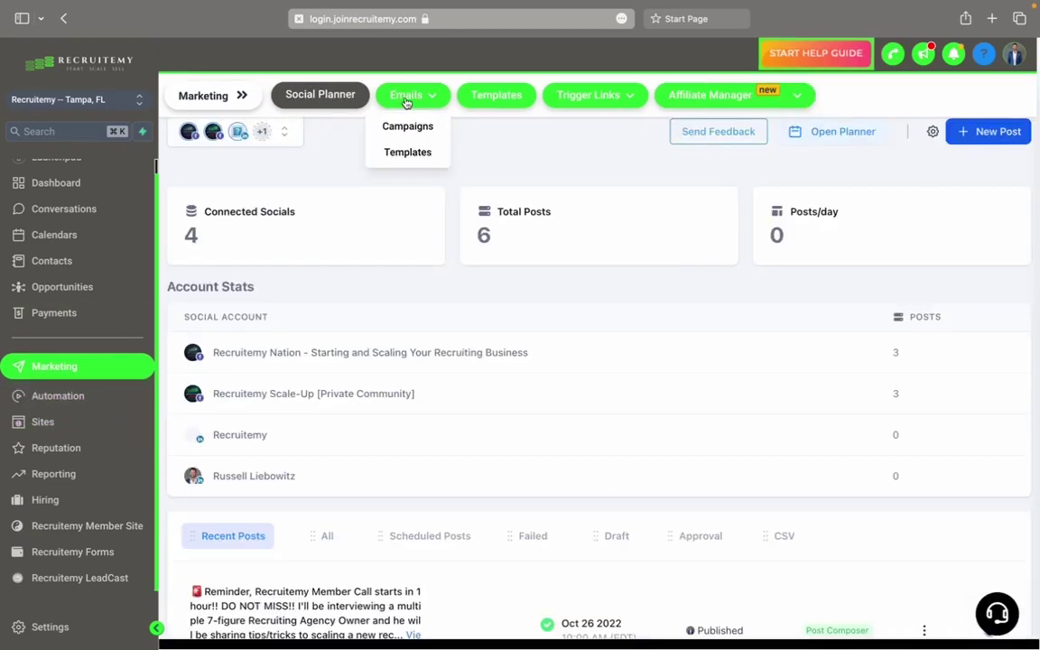
click(407, 95)
click(418, 153)
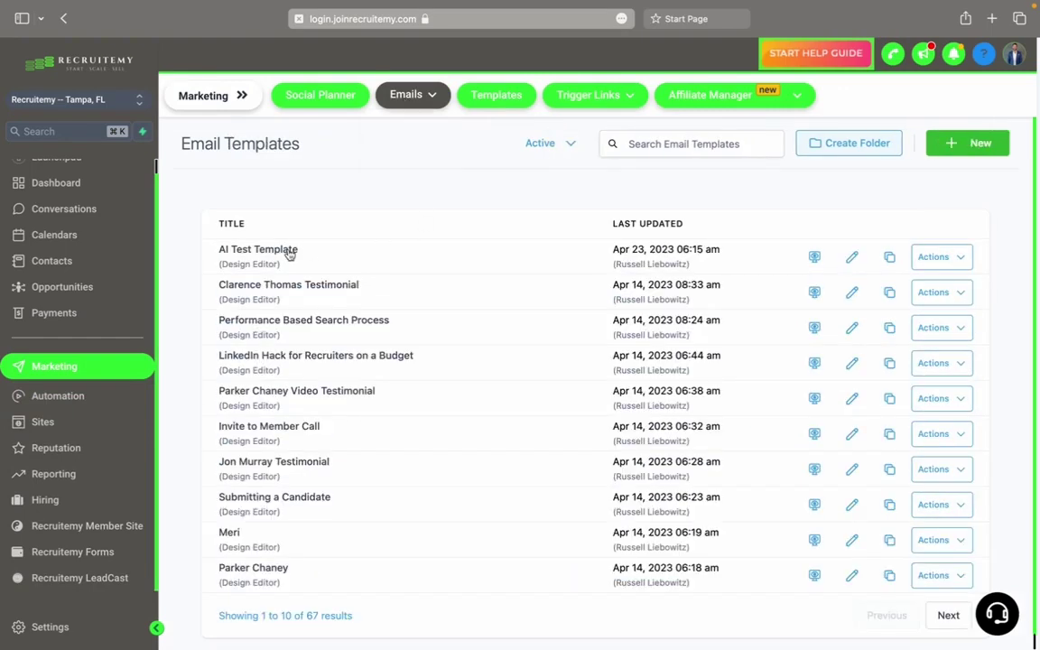
click(289, 254)
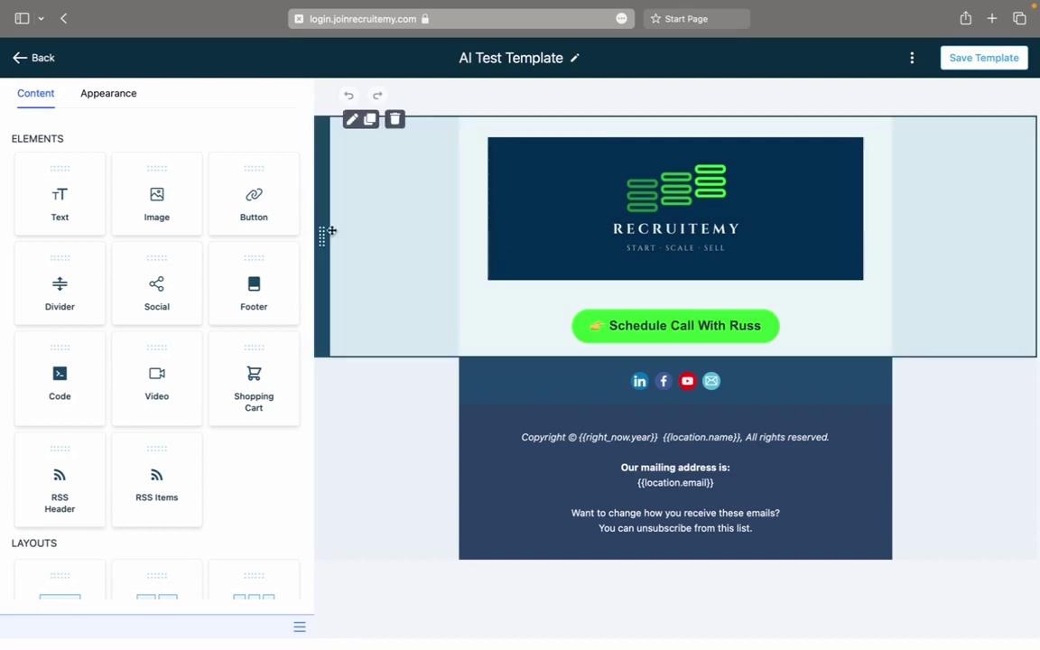
drag(83, 210, 542, 249)
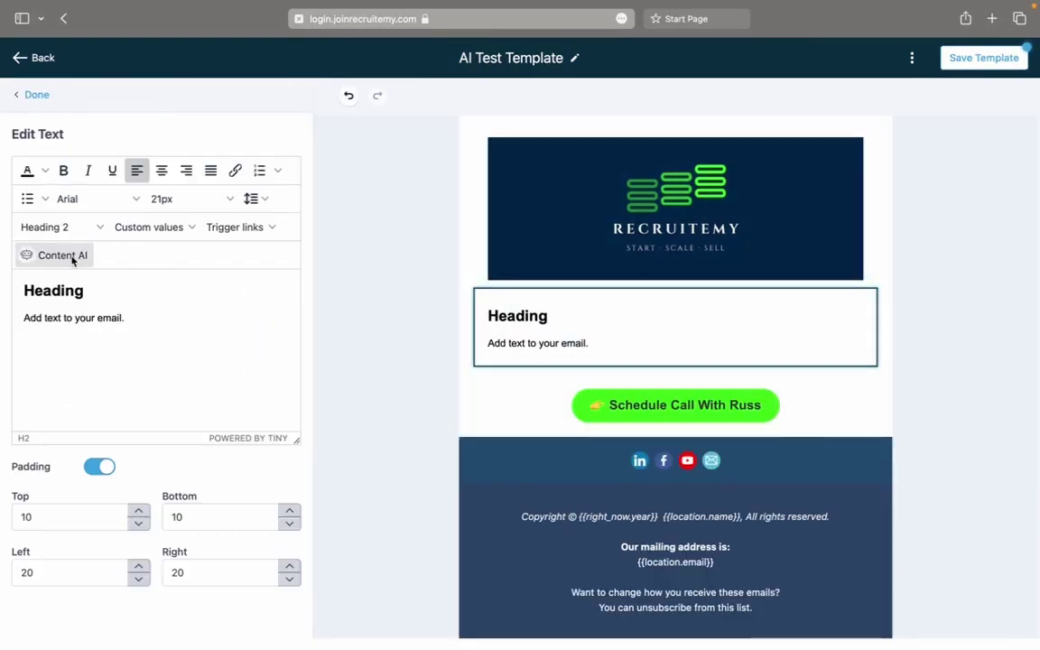
Step: View the Content AI generation form for the new text element, and close it without generating content
click(72, 257)
click(553, 284)
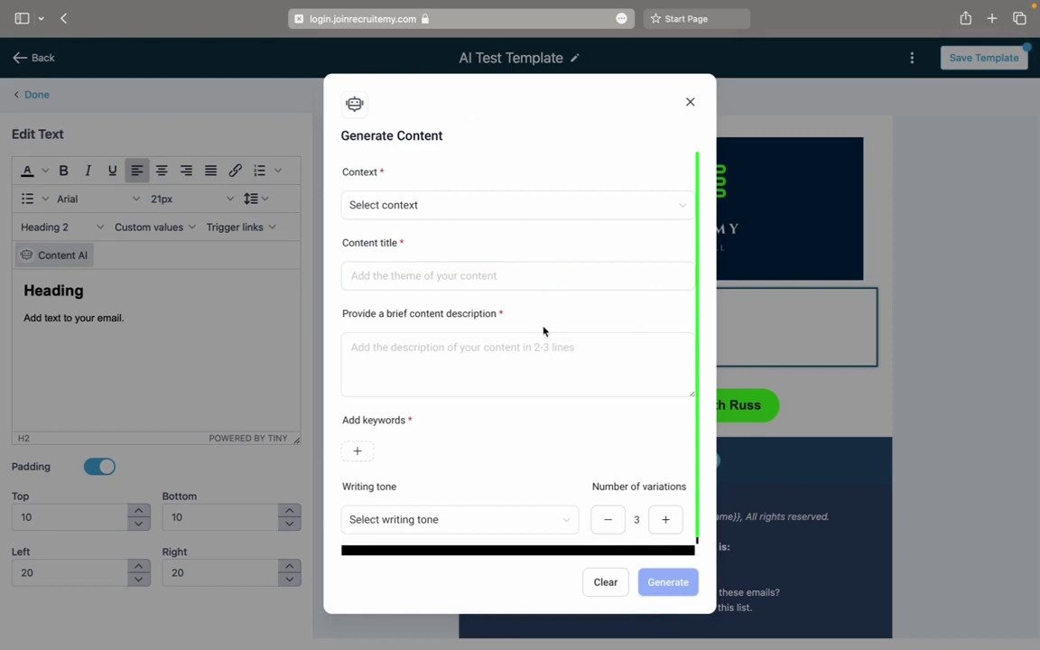
click(572, 375)
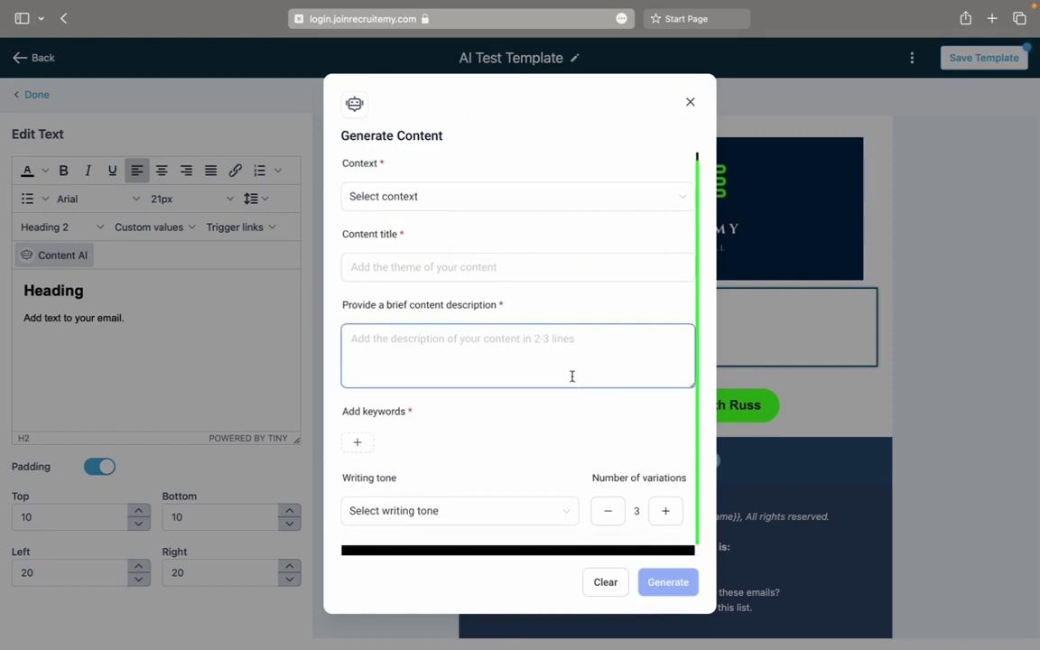
click(690, 104)
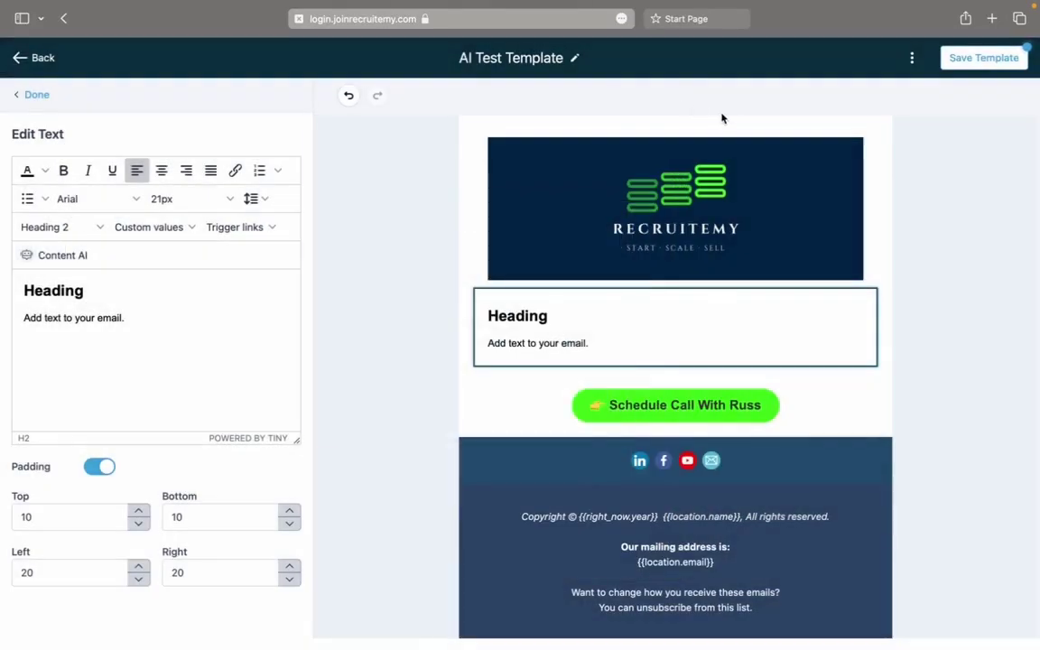